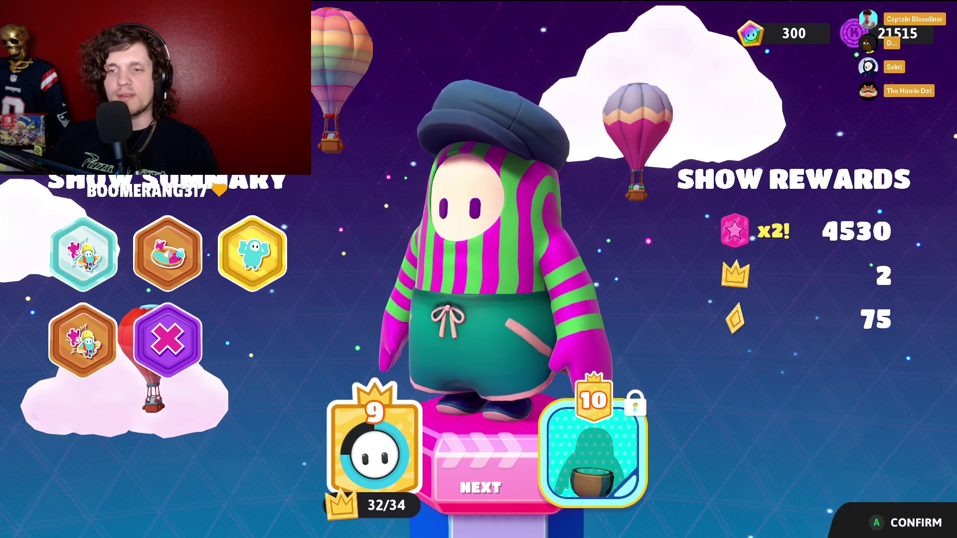
Dismiss the show rewards summary and choose Exit Game from the Fall Guys settings menu
key(Return)
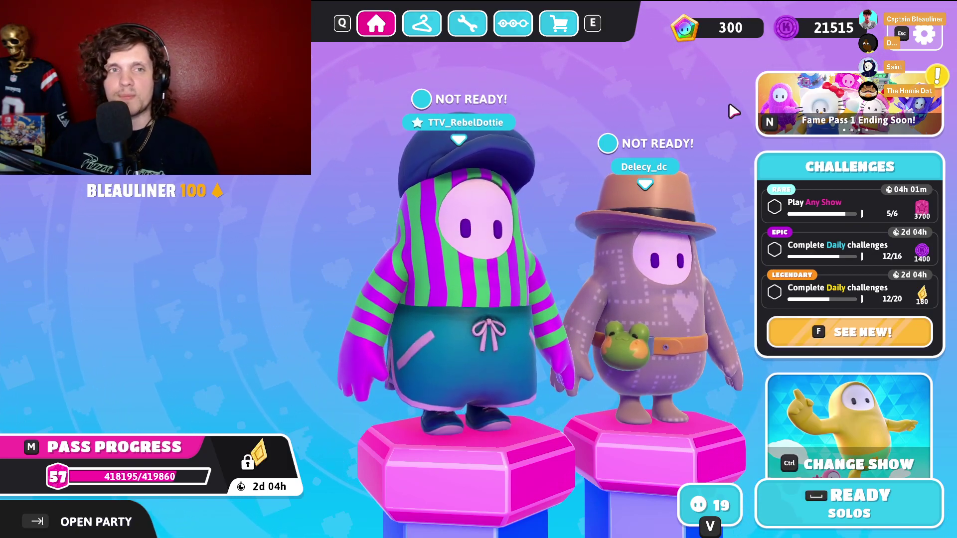
key(Escape)
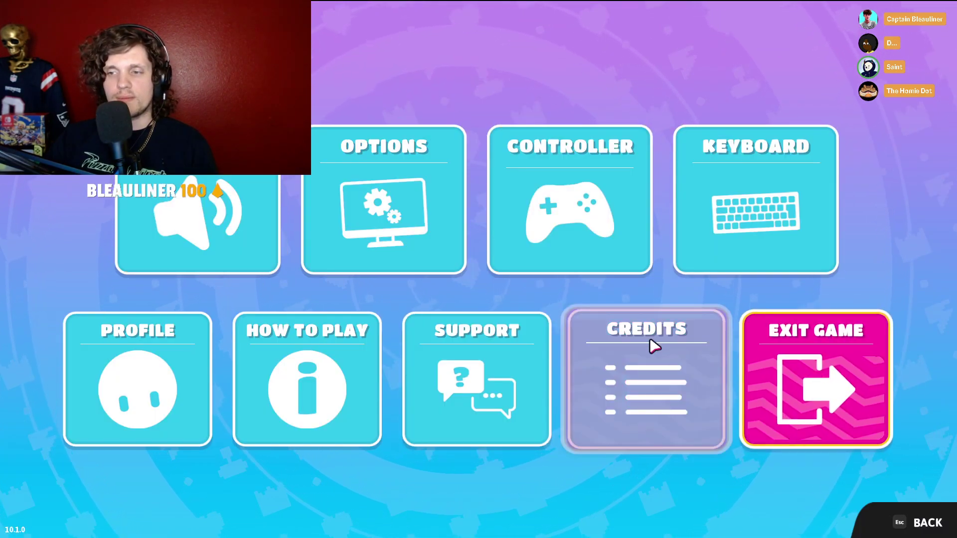
click(748, 323)
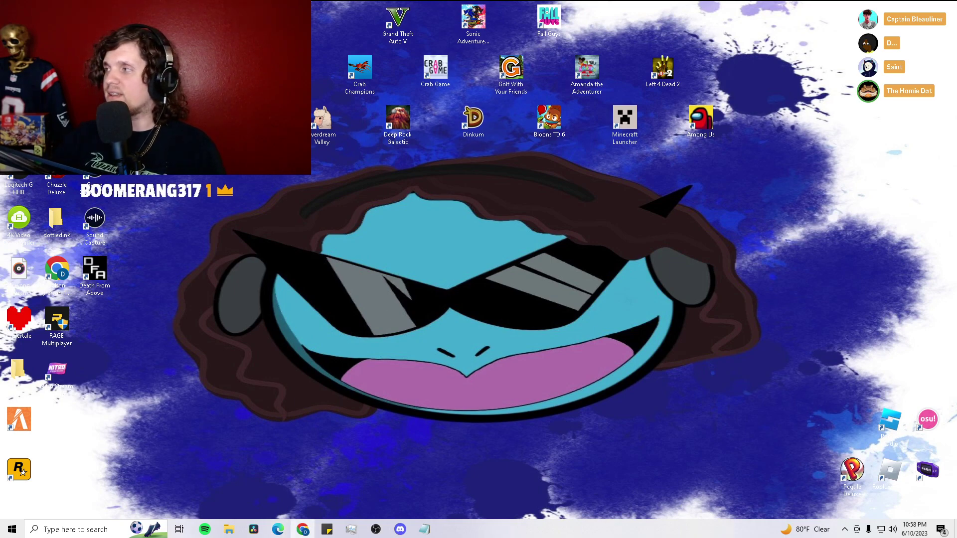
In a new Chrome window, search Google for 'kick watch movies', then run a refined query
click(303, 529)
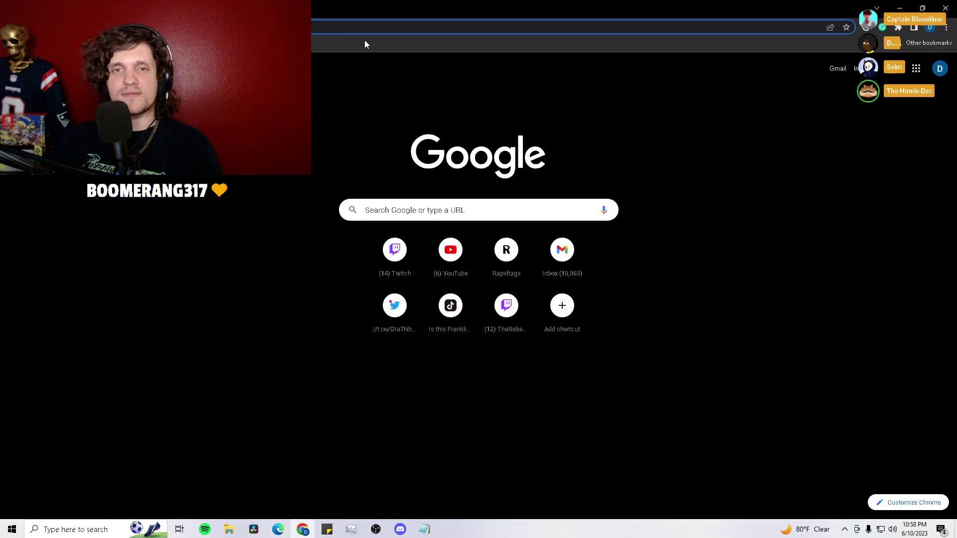
text(wat)
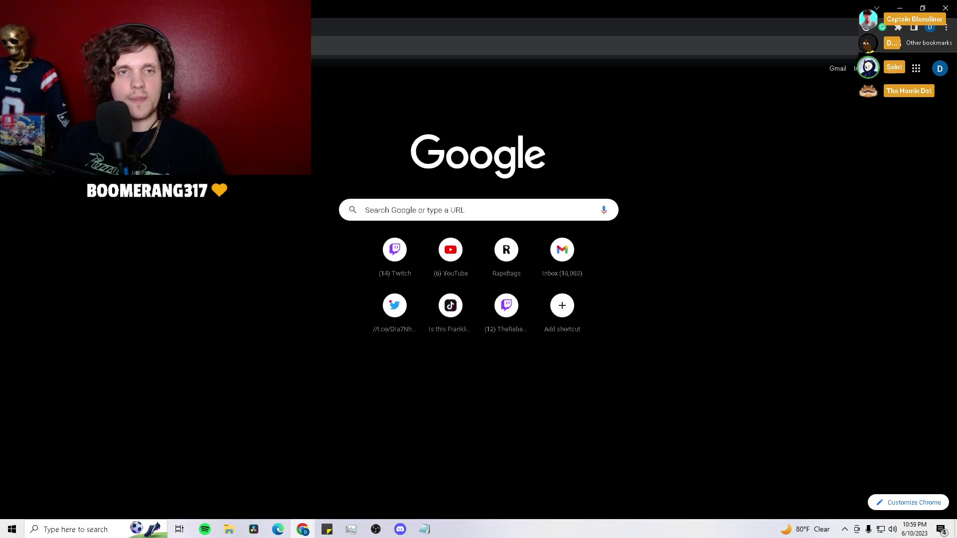
text(ch mo)
key(Return)
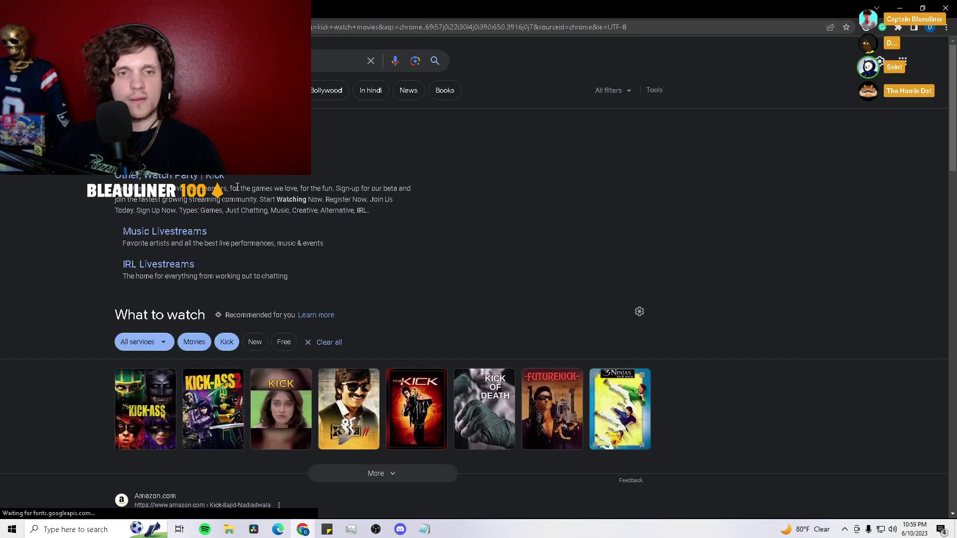
scroll(288, 311, down, 3)
scroll(287, 312, down, 3)
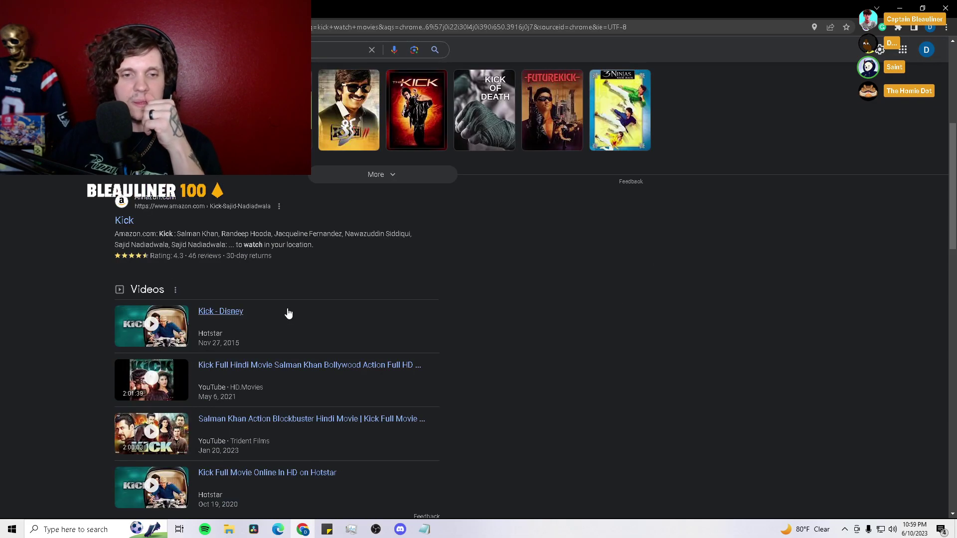
scroll(264, 276, up, 6)
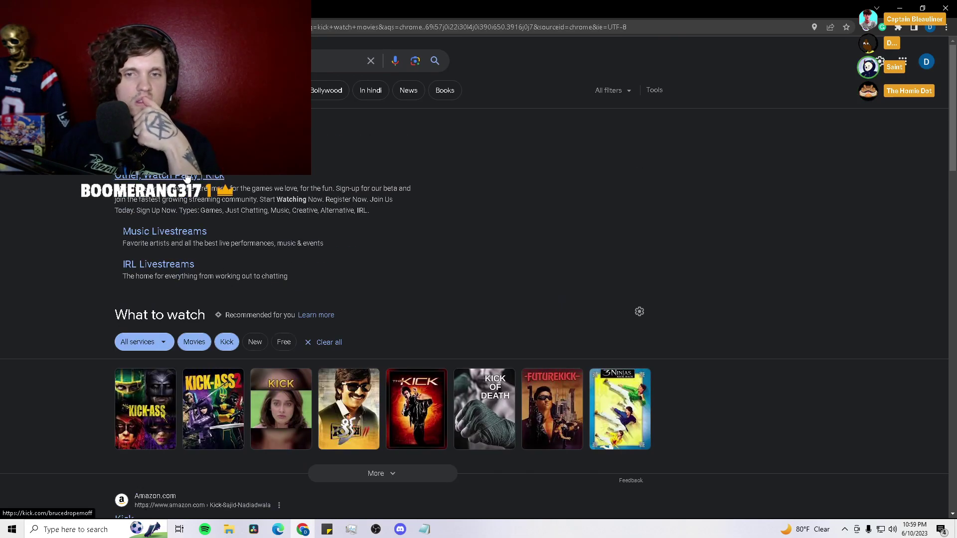
click(336, 61)
key(Escape)
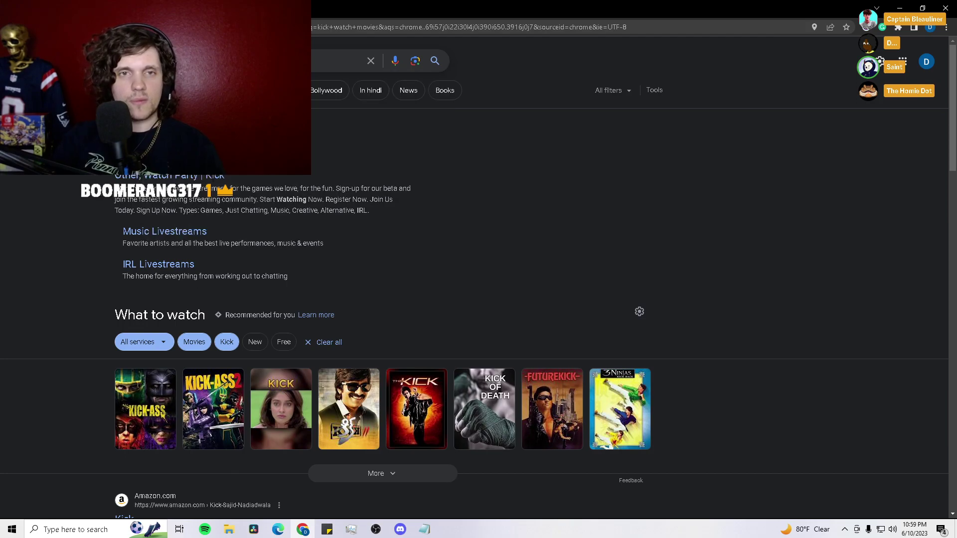
key(Return)
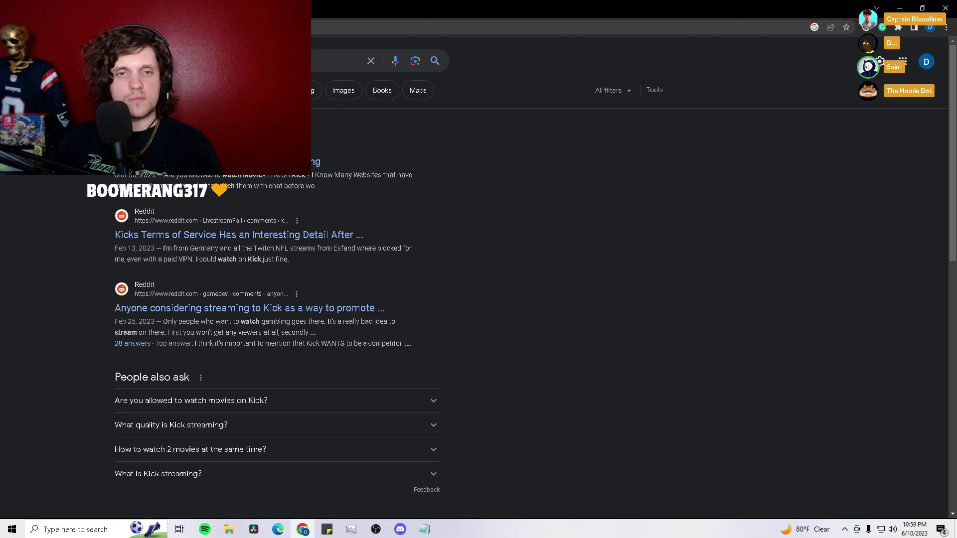
scroll(470, 262, down, 5)
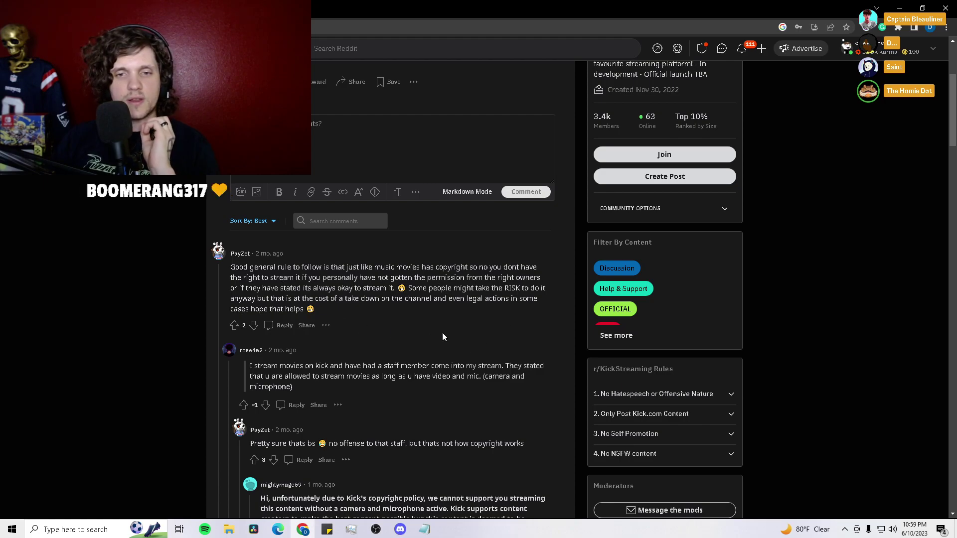
scroll(442, 333, down, 10)
scroll(433, 317, down, 8)
scroll(346, 299, up, 2)
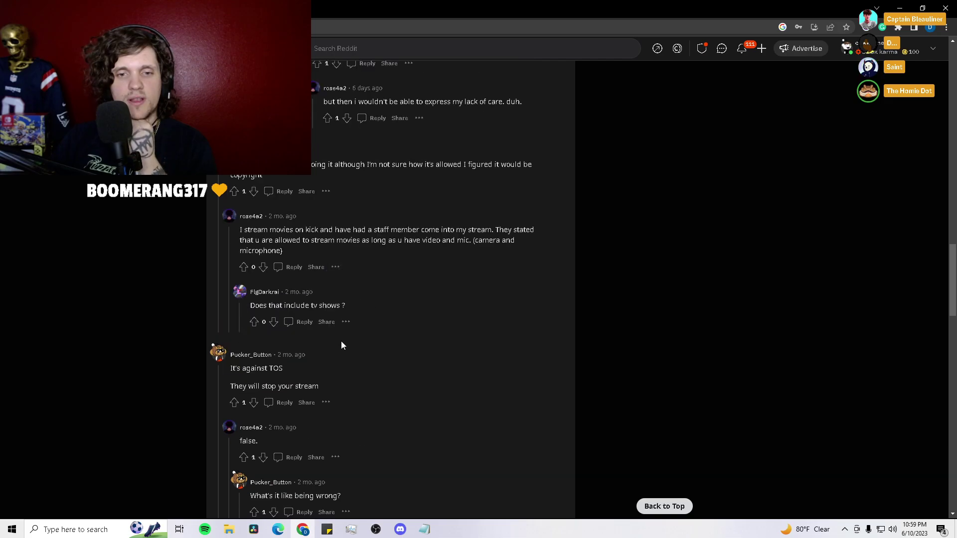
scroll(341, 341, down, 2)
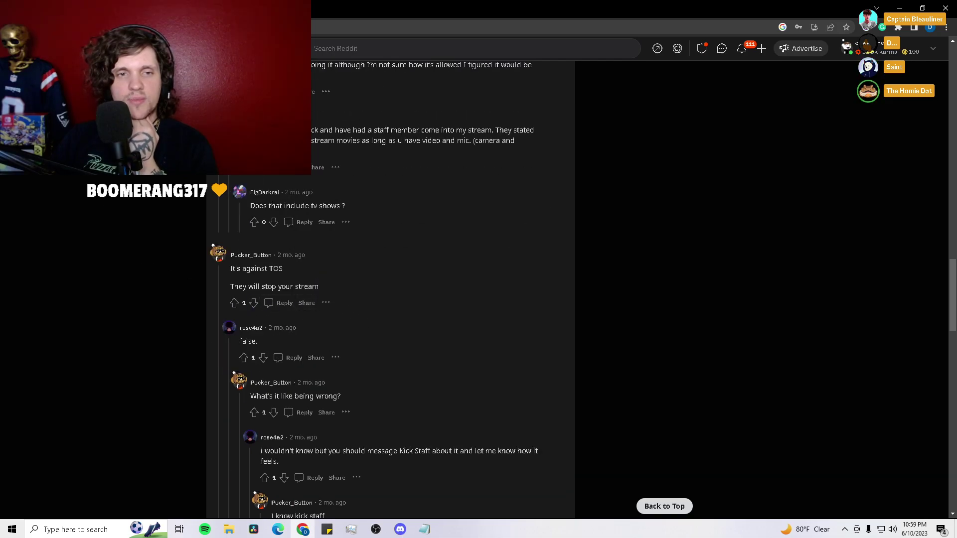
Go back from the Reddit thread to the Google results listing more Reddit threads
key(alt+Left)
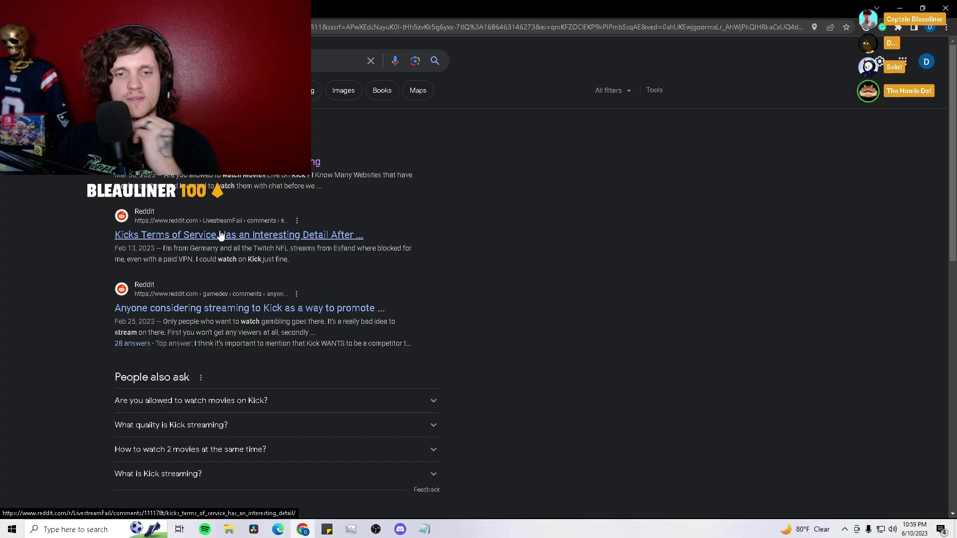
Open the 'Kicks Terms of Service' post and play its Twitch clip full screen, then exit full screen
click(225, 235)
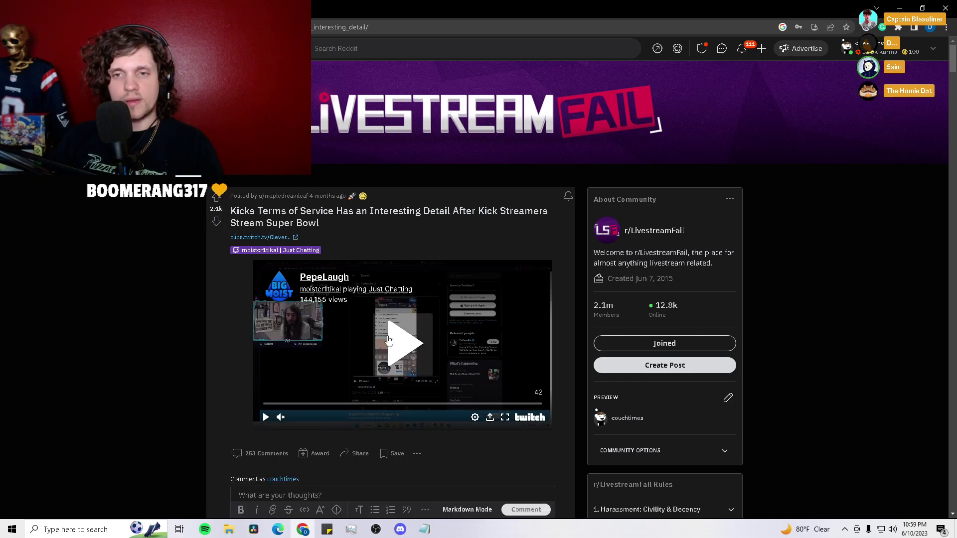
click(407, 334)
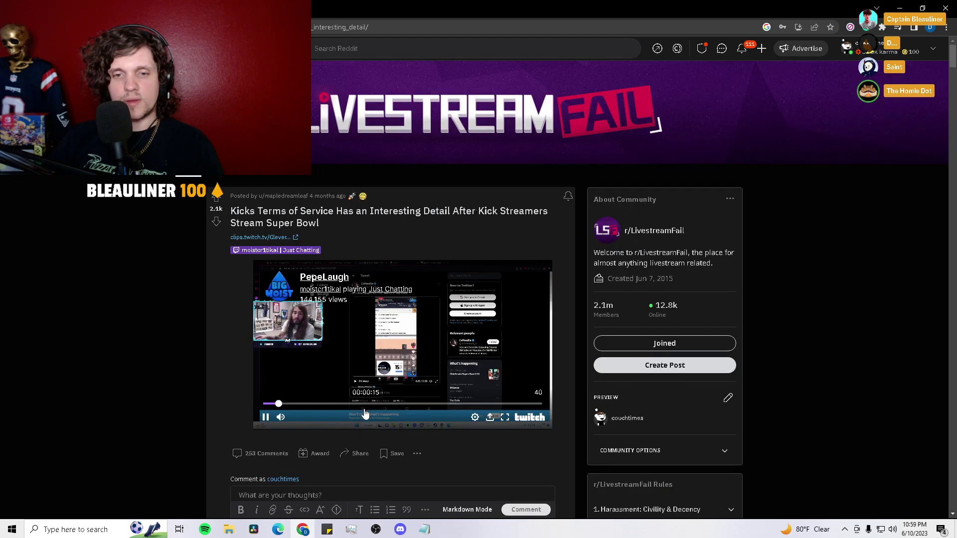
click(504, 417)
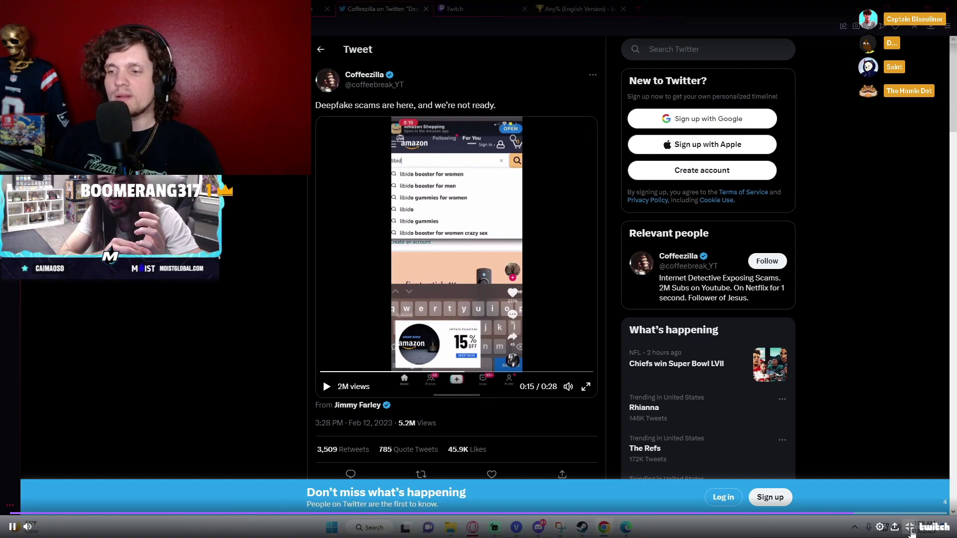
key(Escape)
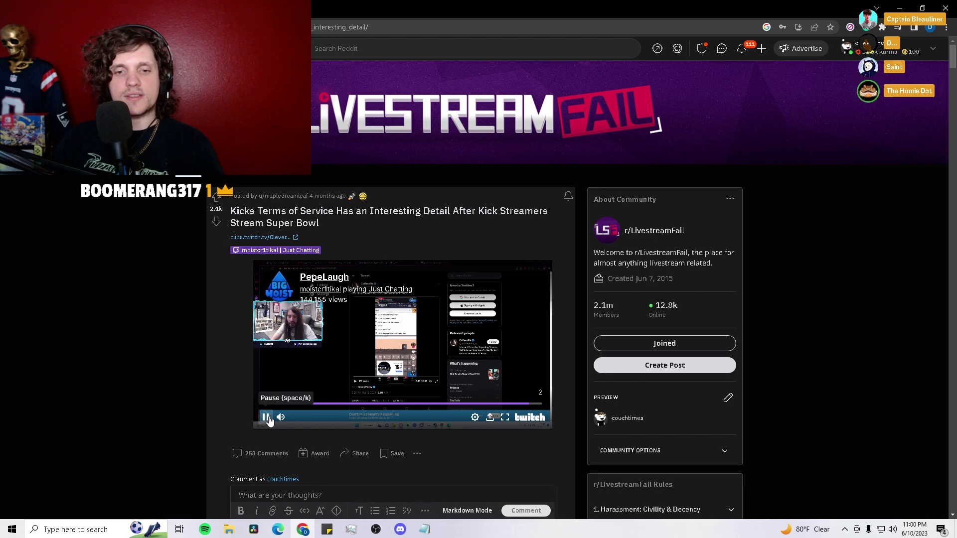
Load kick.com in a new browser tab
key(ctrl+t)
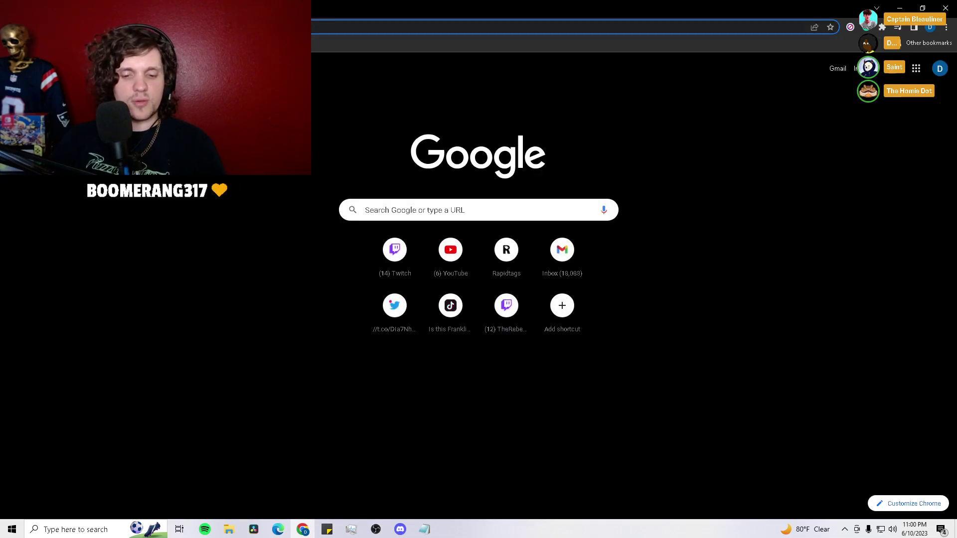
text(you)
key(Escape)
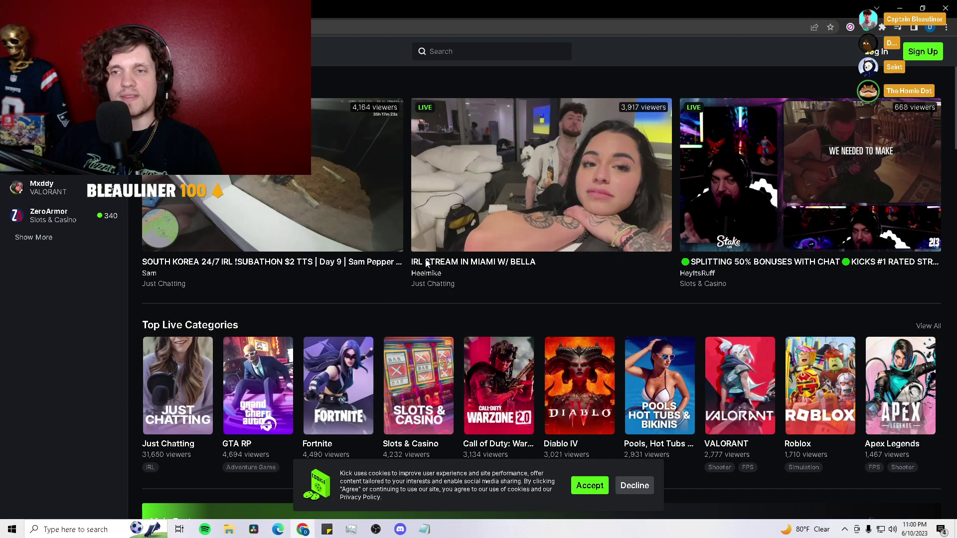
Accept Kick's cookies, search 'movie' (MovieStarPlanet results), then search 'watch party' instead
click(464, 51)
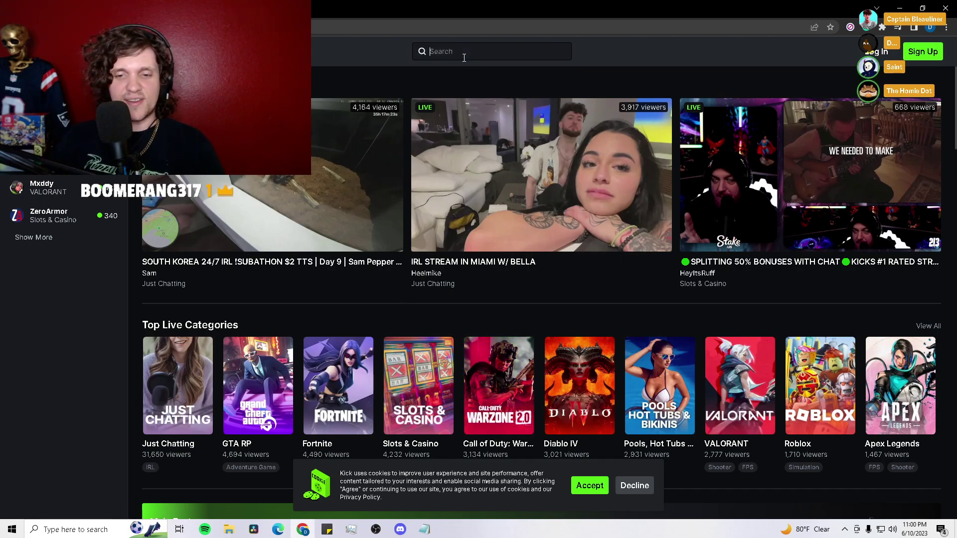
click(590, 486)
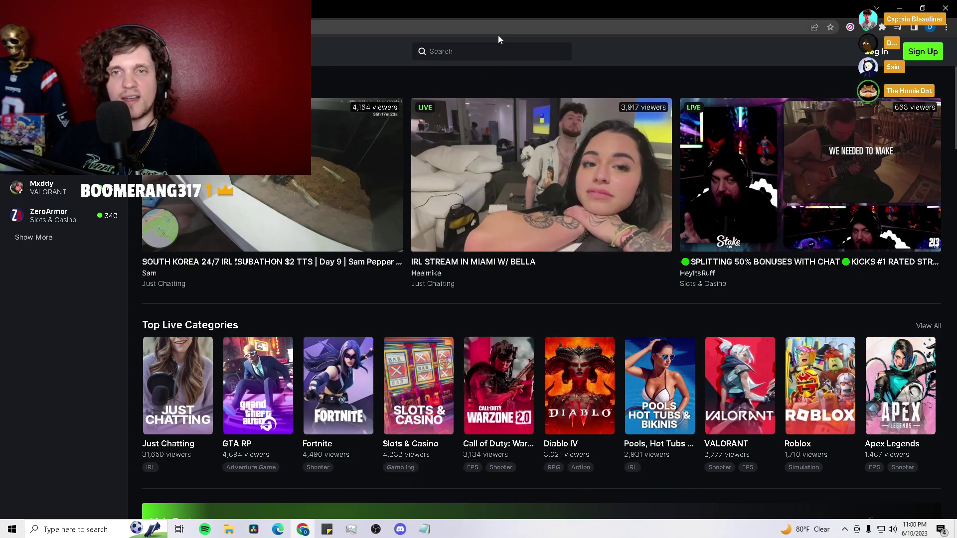
click(491, 51)
text(movie)
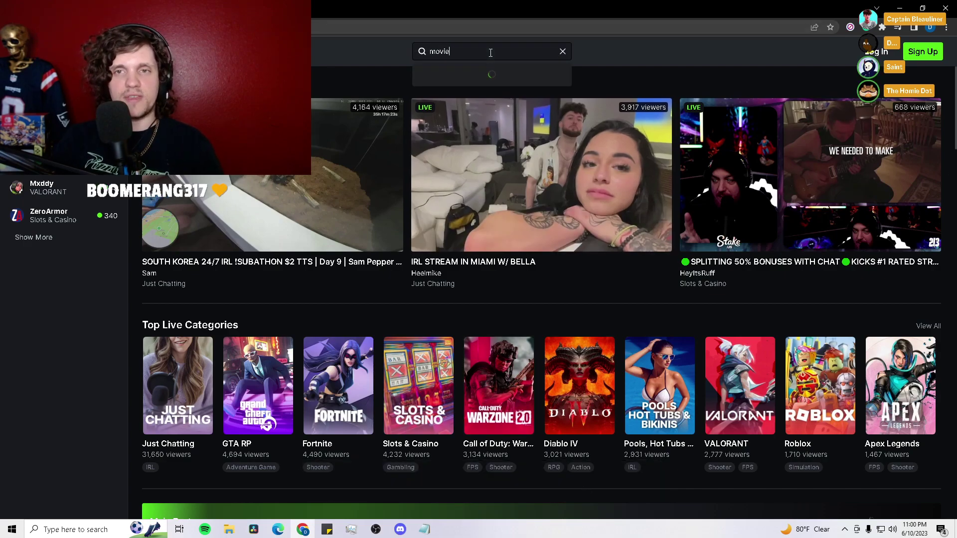
key(Return)
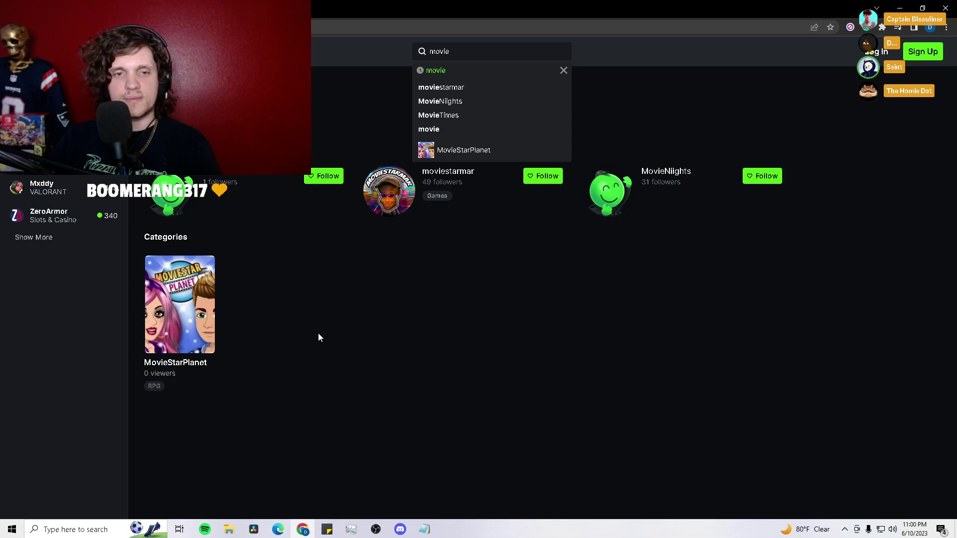
click(362, 323)
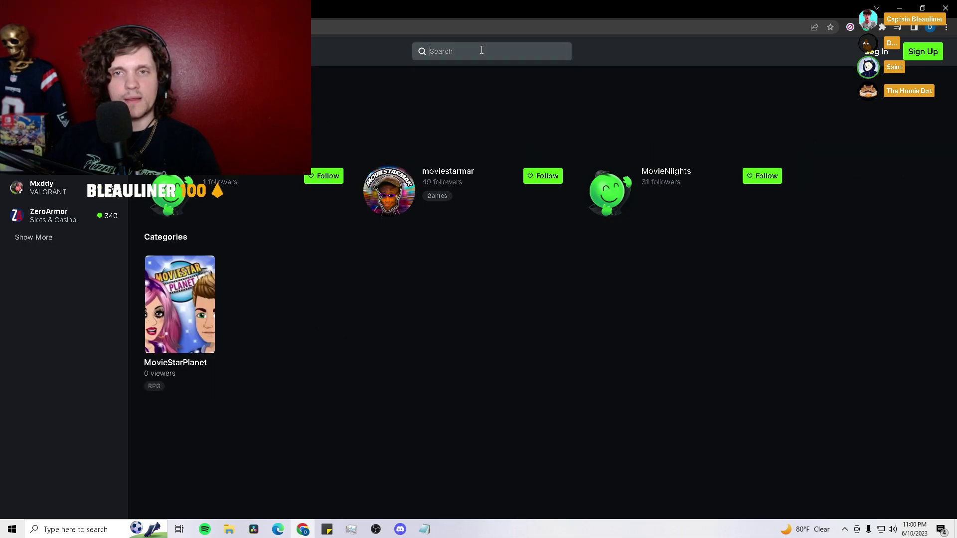
text(watch)
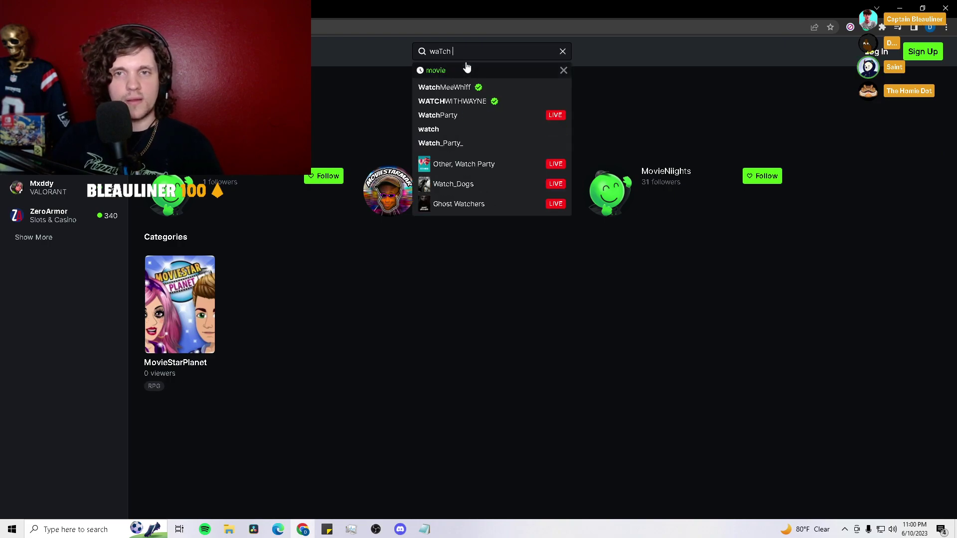
text( party)
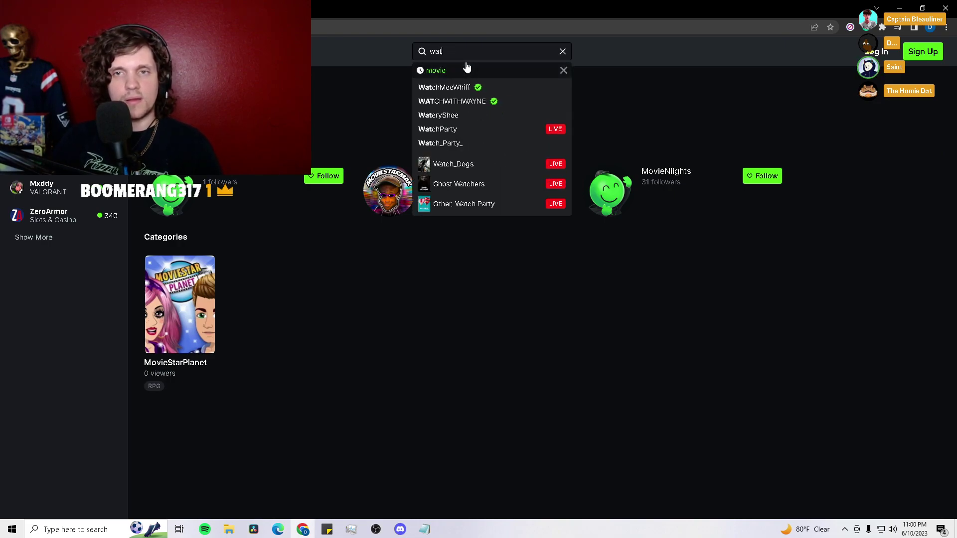
text(ch party)
key(Return)
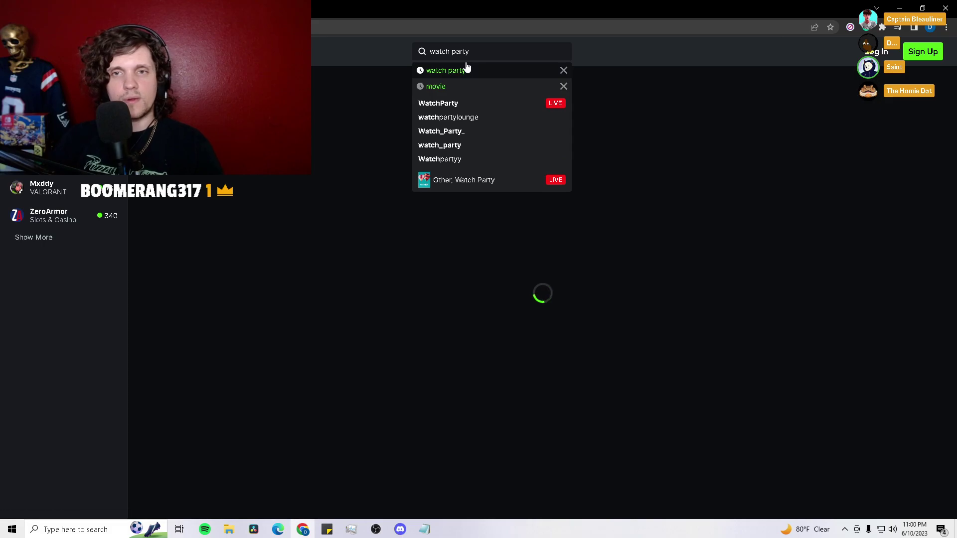
Open Other, Watch Party, play KFED's 'South Park All day Shuffle', then go back to the listing
click(497, 182)
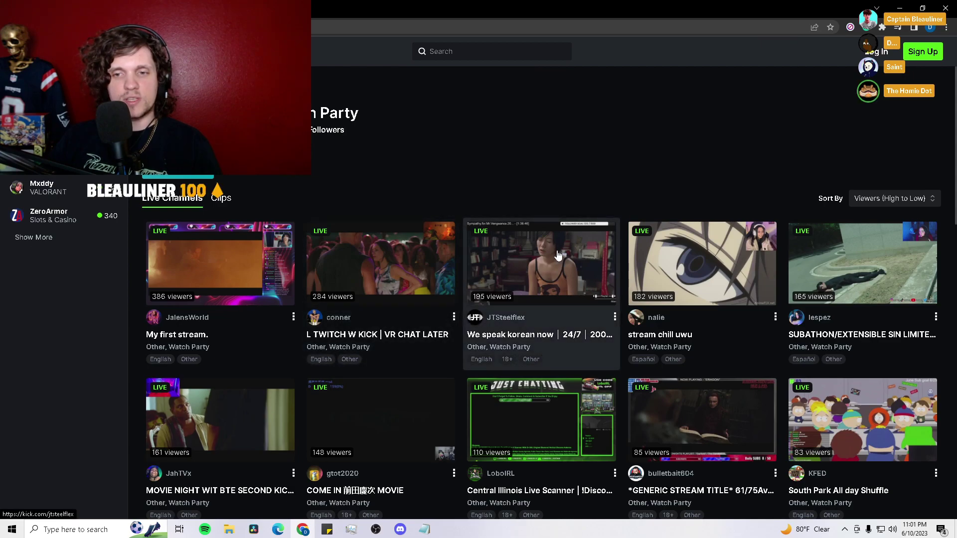
scroll(636, 183, down, 1)
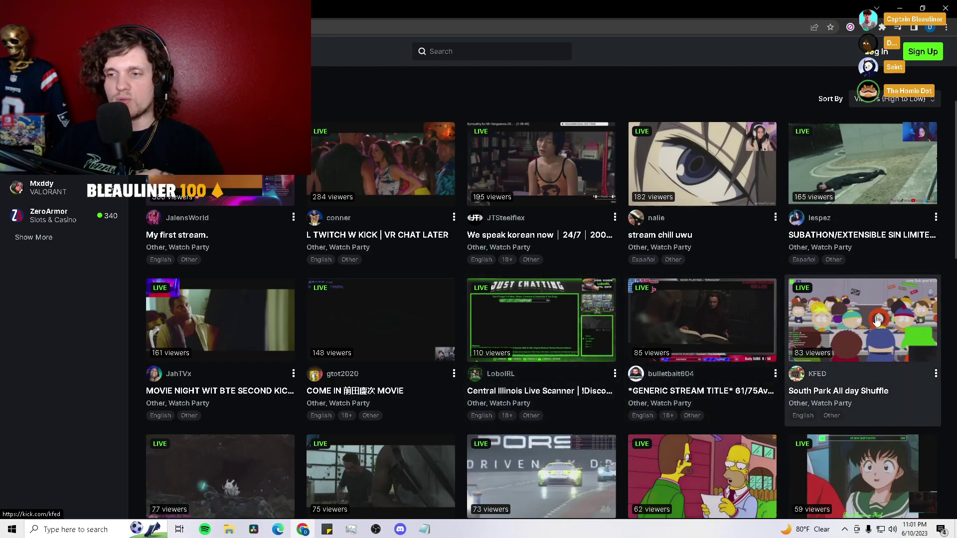
click(876, 321)
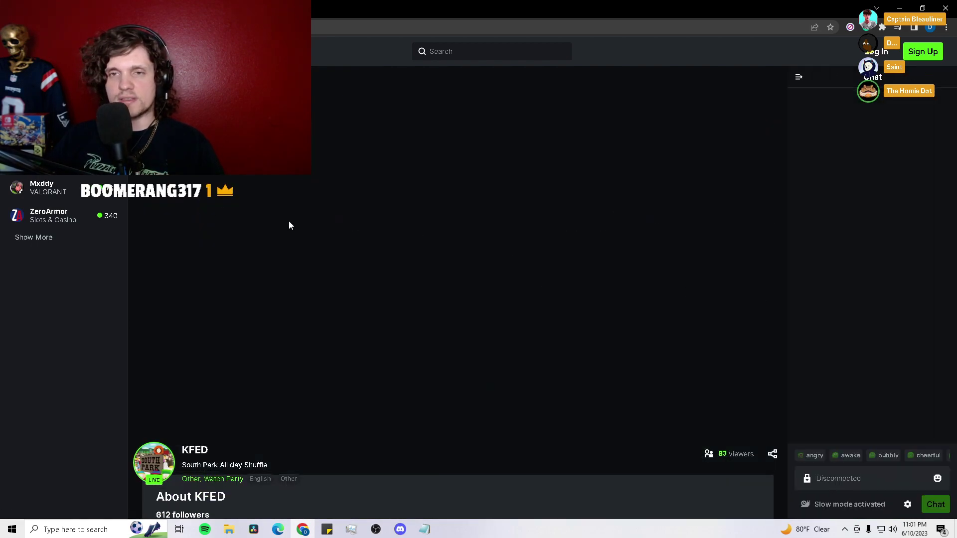
scroll(474, 414, down, 1)
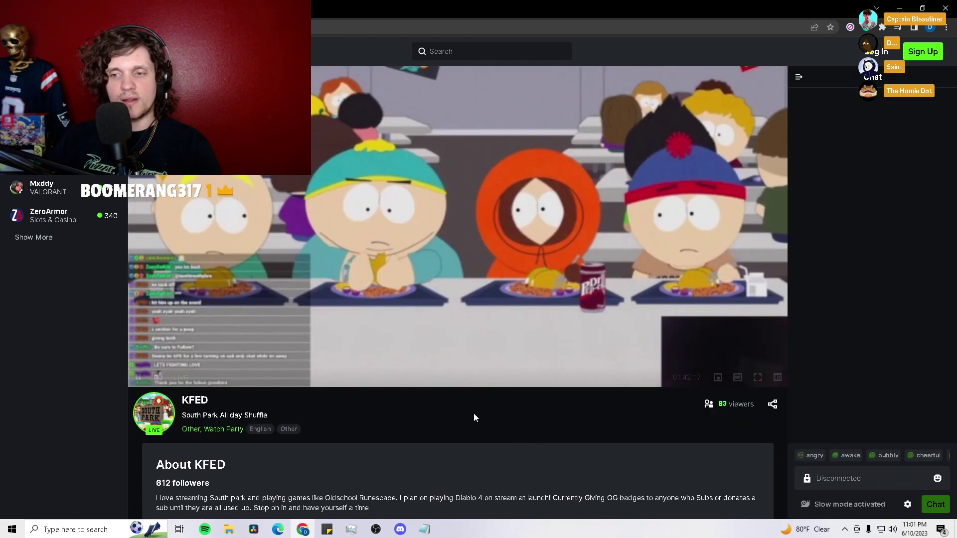
scroll(473, 414, down, 1)
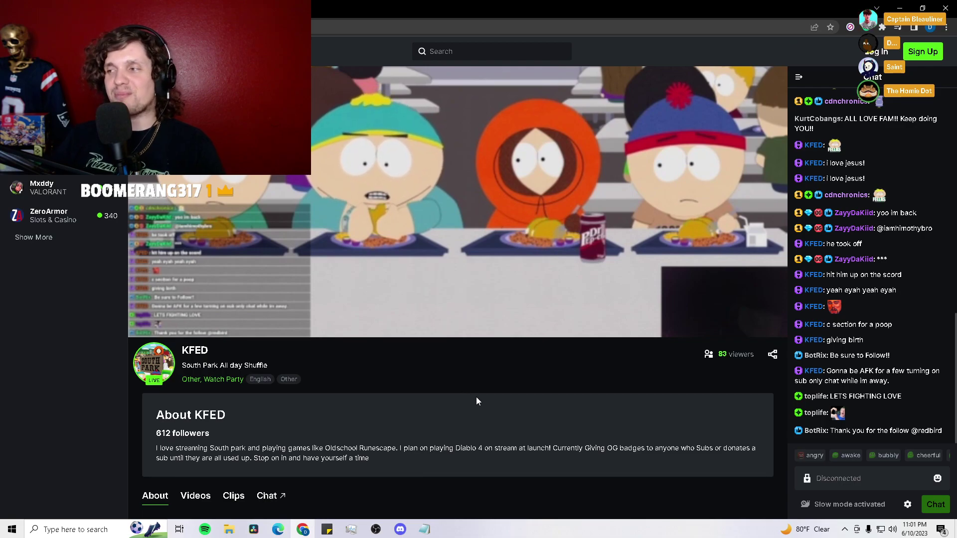
scroll(477, 398, up, 1)
scroll(477, 389, up, 1)
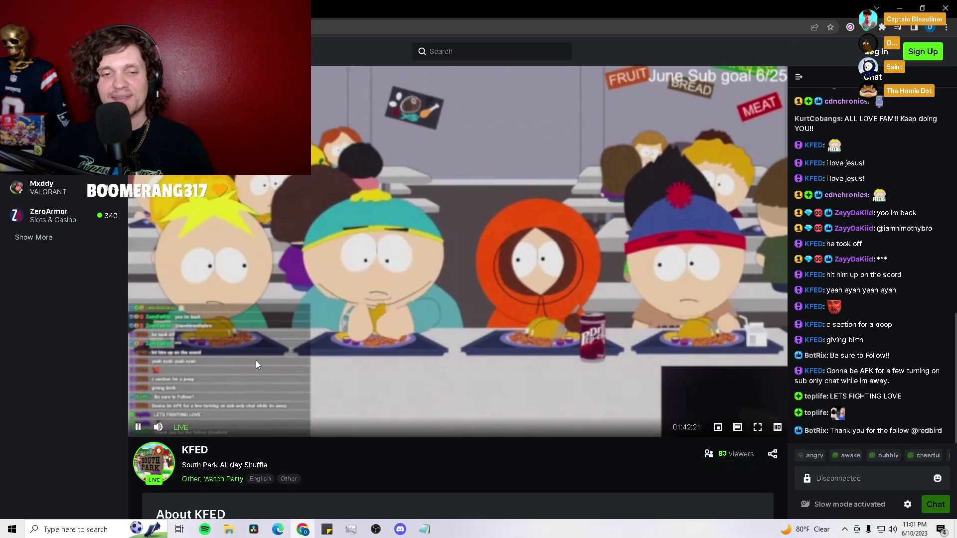
scroll(256, 365, down, 1)
scroll(256, 365, up, 1)
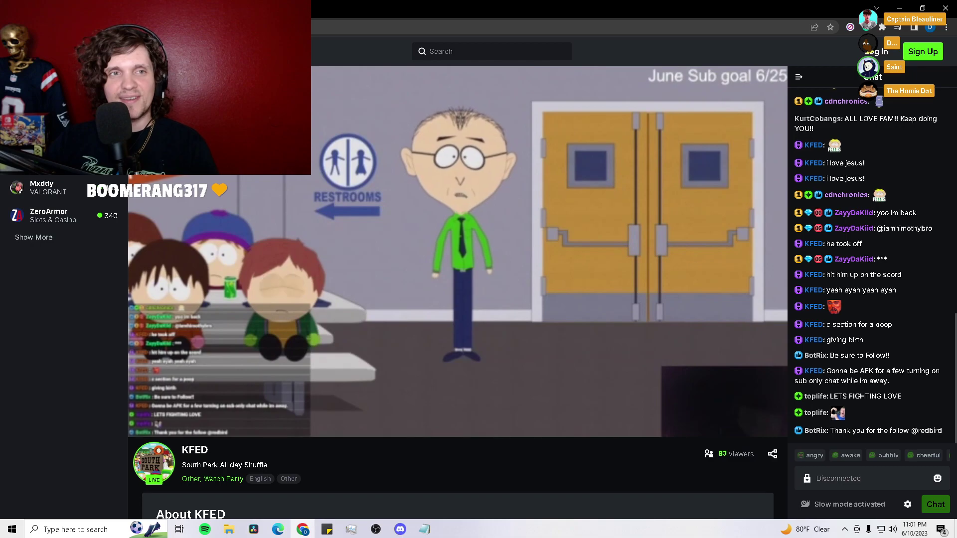
key(alt+Left)
Close the Kick window with the Sign Up dialog to reveal the LivestreamFail post
click(922, 51)
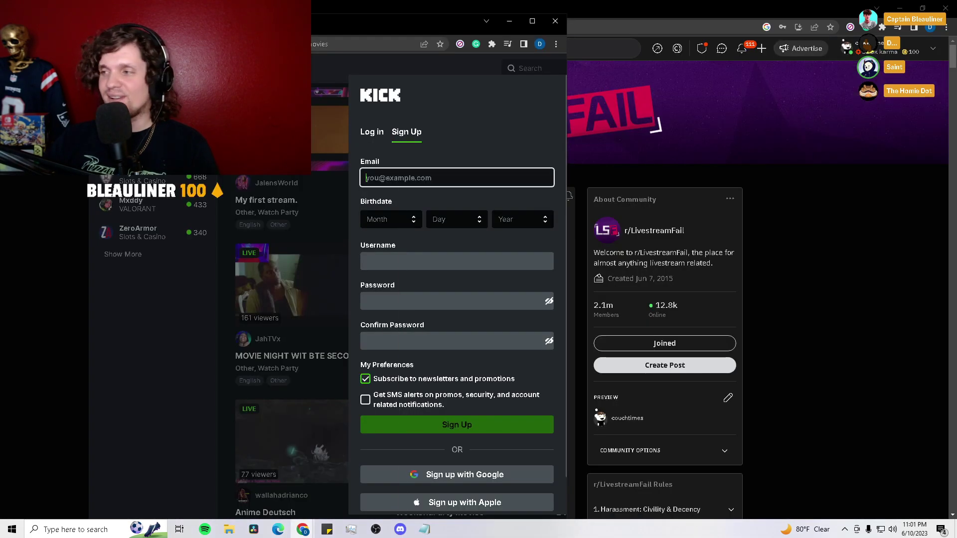
key(ctrl+w)
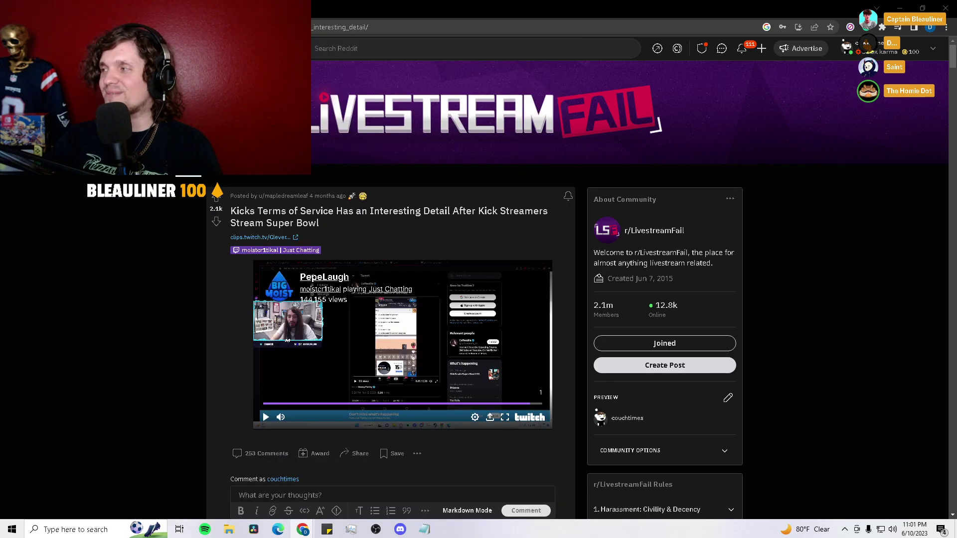